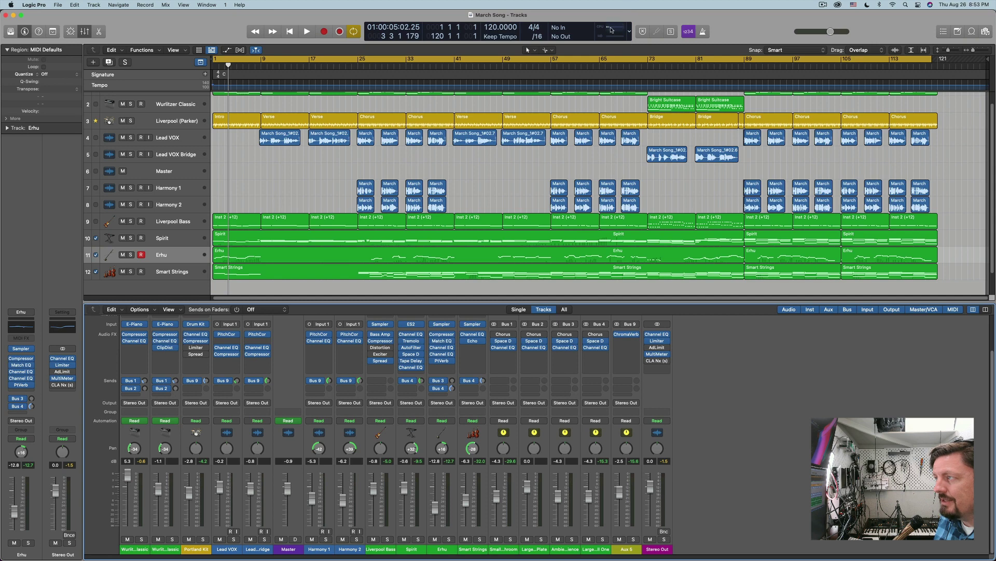
Step: Customize the control bar display to show the 44.1 kHz project sample rate beside the tempo
right_click(717, 34)
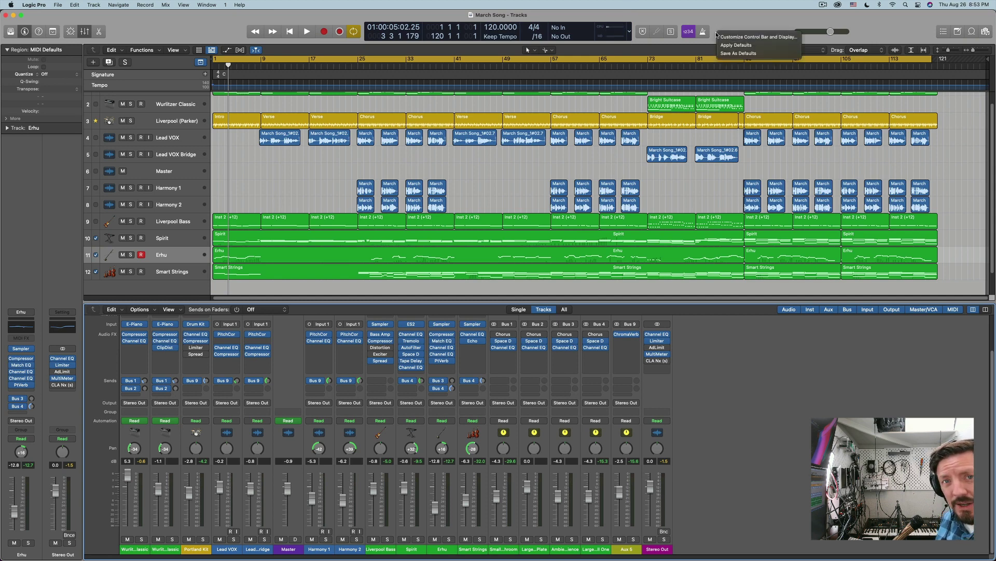
left_click(746, 39)
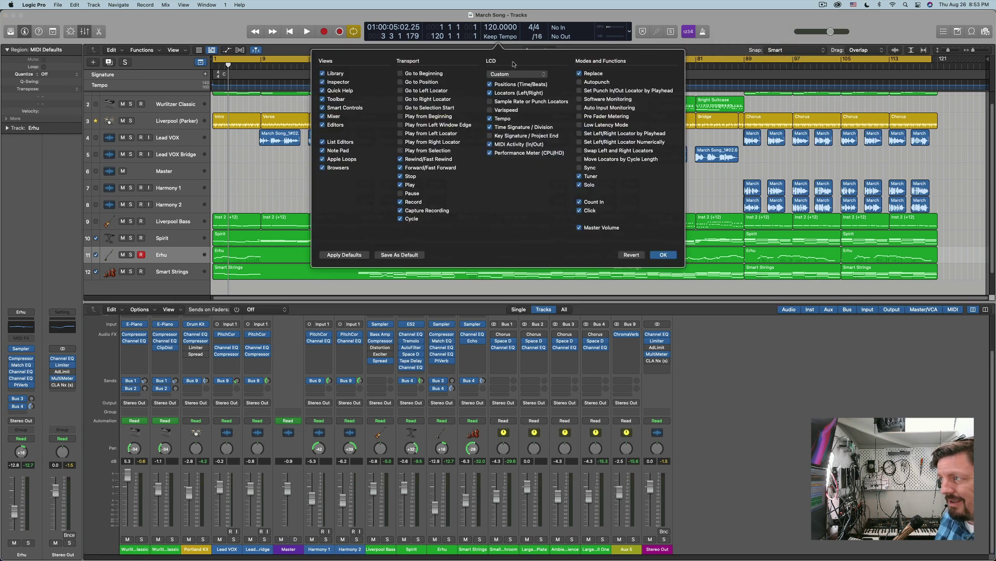
left_click(514, 74)
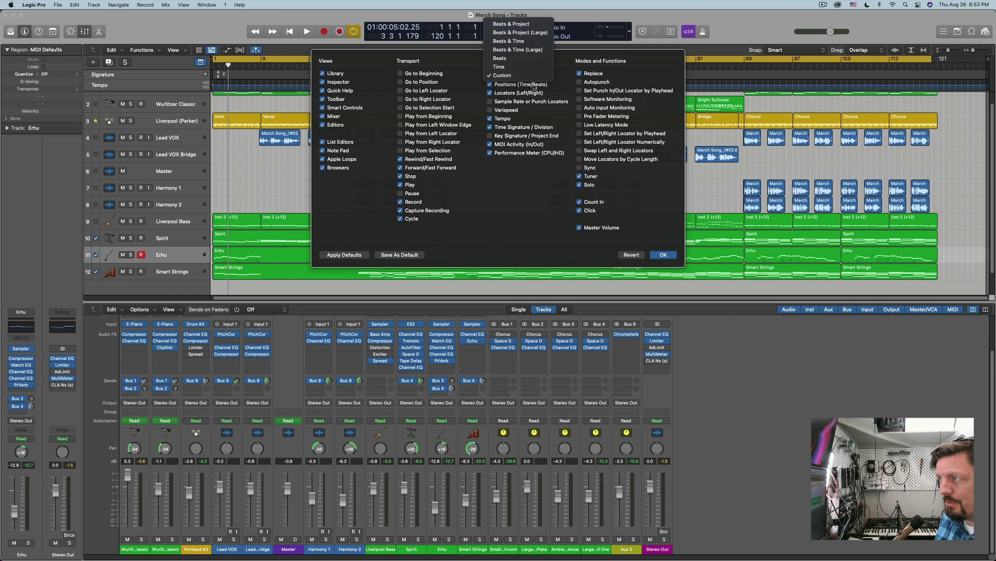
left_click(535, 86)
left_click(522, 102)
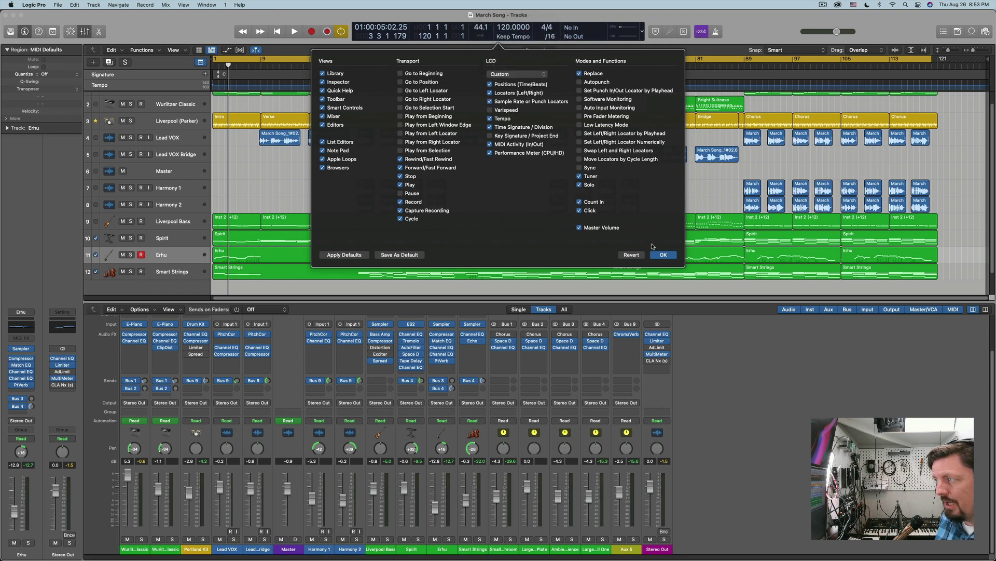
left_click(664, 254)
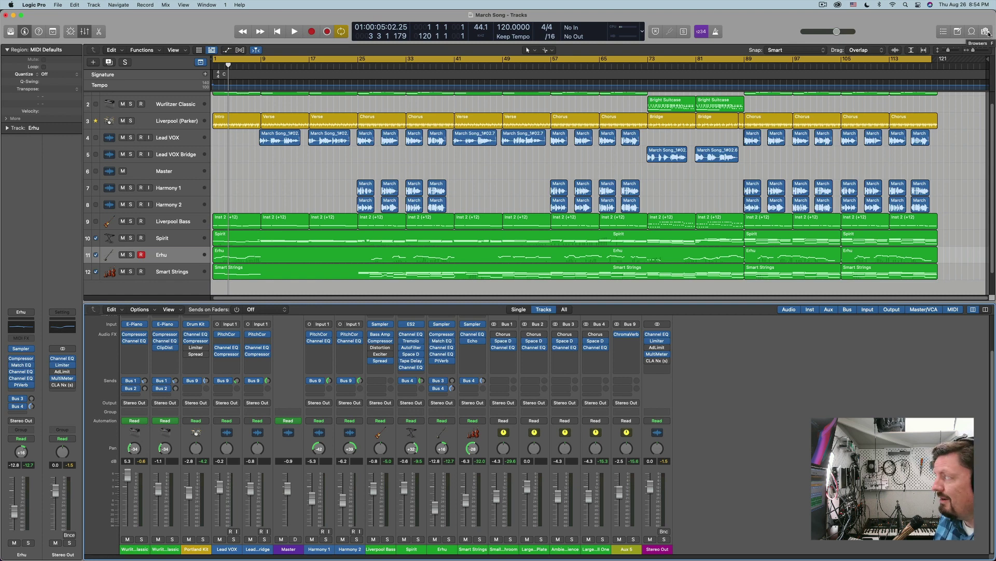
Step: In the Project audio browser, select all 196 regions and 12 audio files and open the Audio File menu
left_click(985, 32)
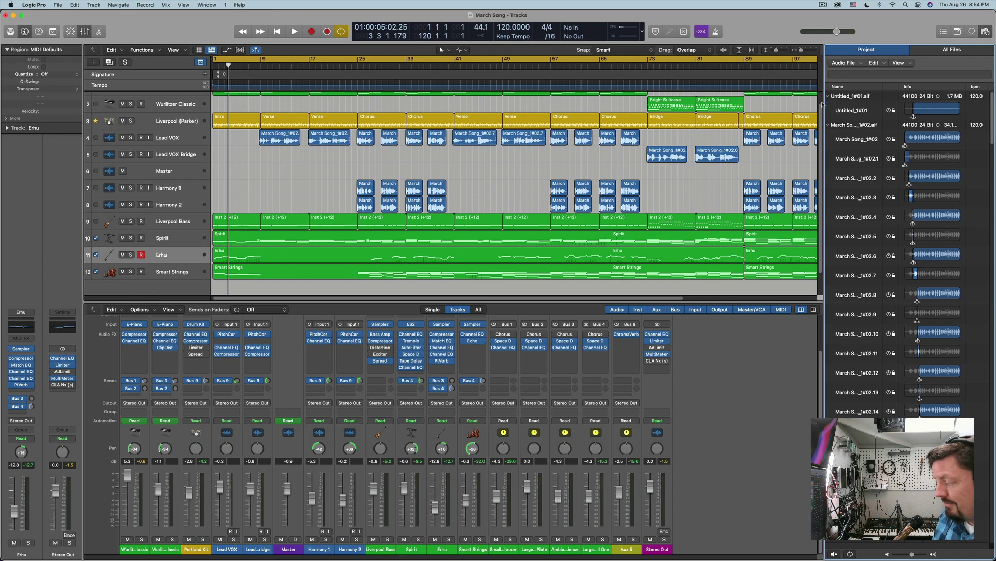
key("super+a")
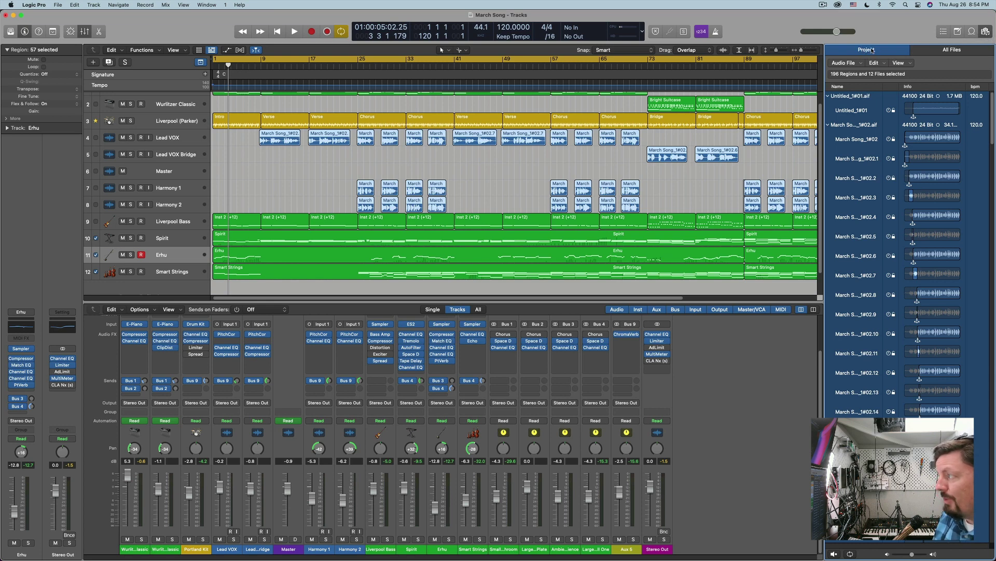
key("super+a")
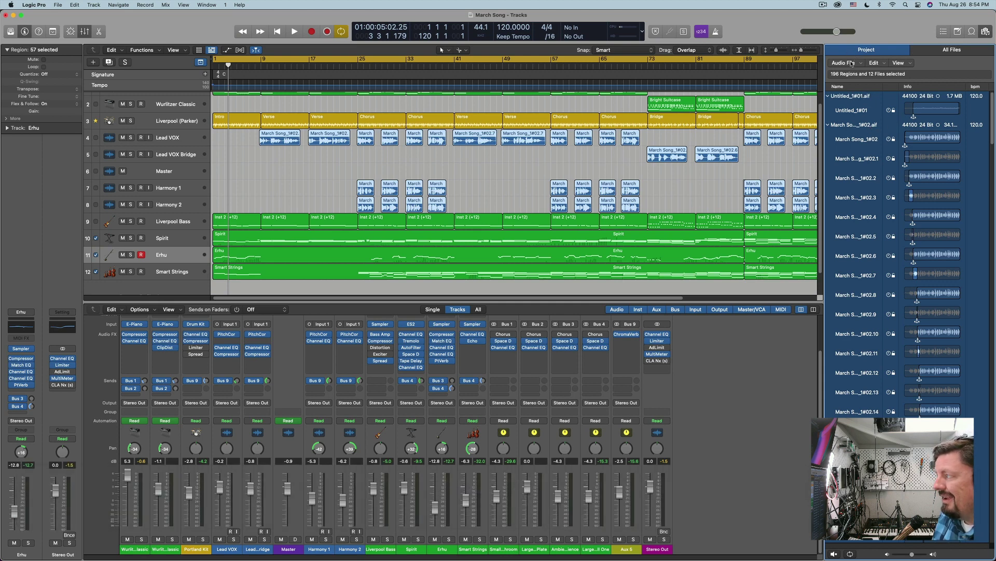
left_click(851, 63)
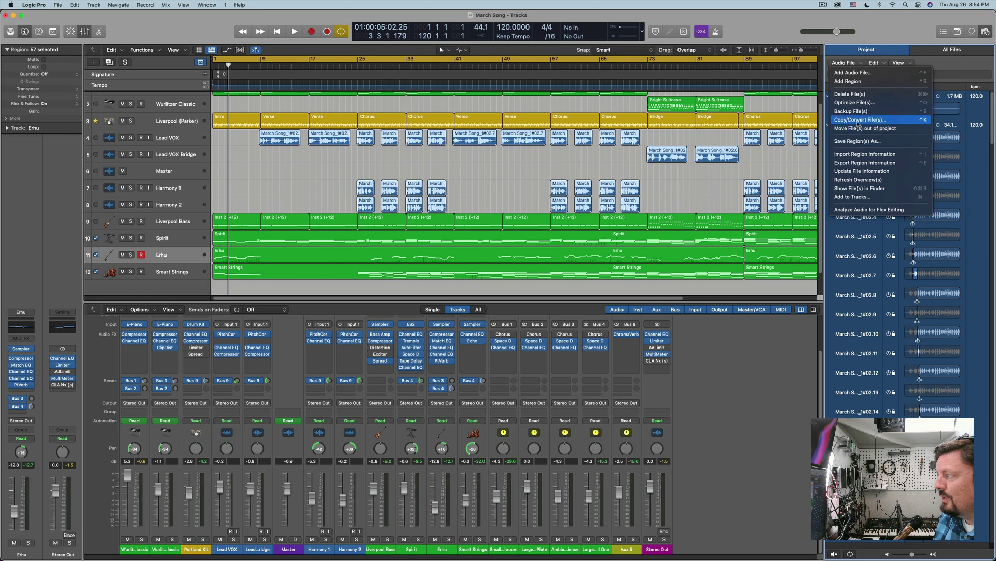
Step: Start Copy/Convert File(s) and create a new destination folder named 48K
left_click(859, 120)
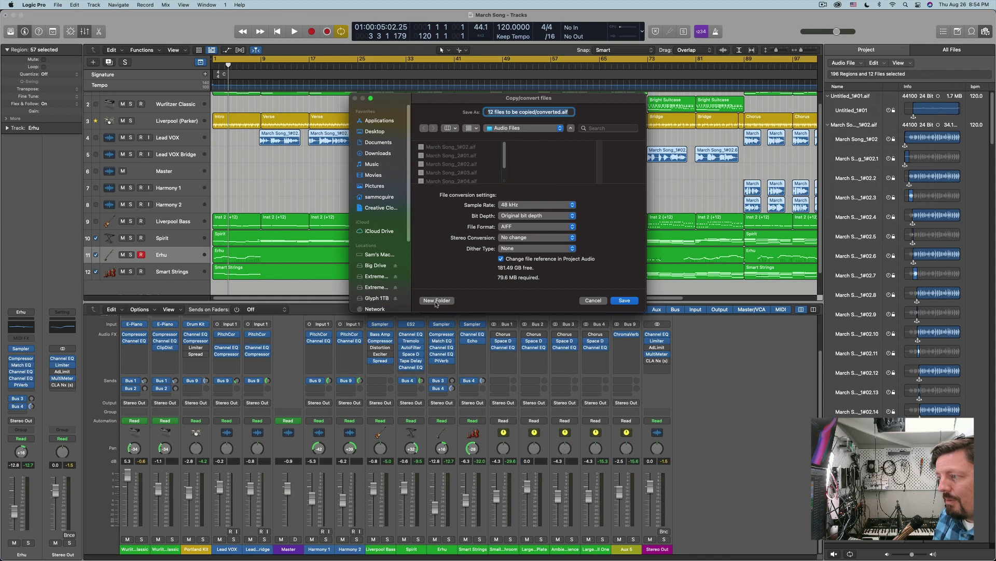
left_click(436, 301)
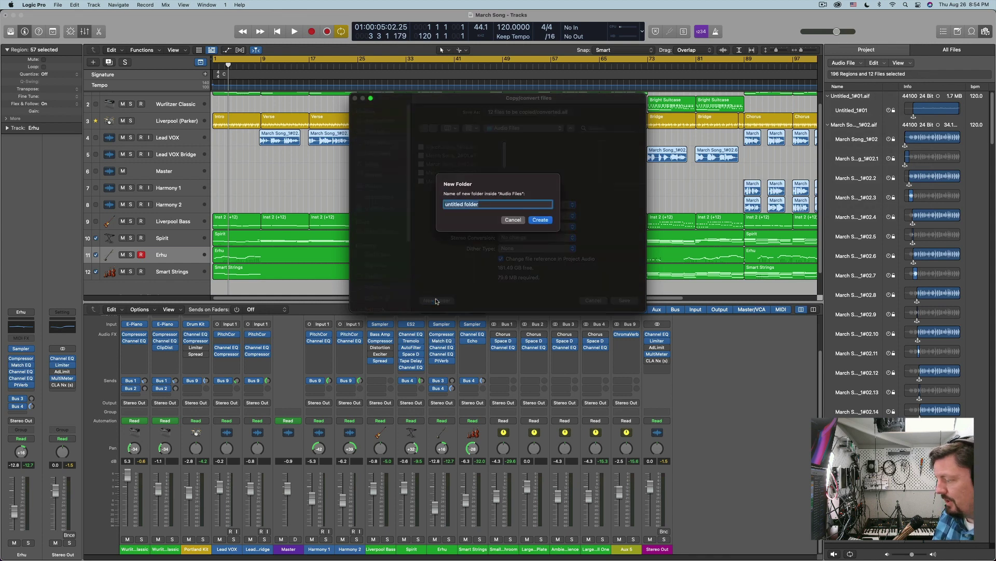
key("shift")
type("48K")
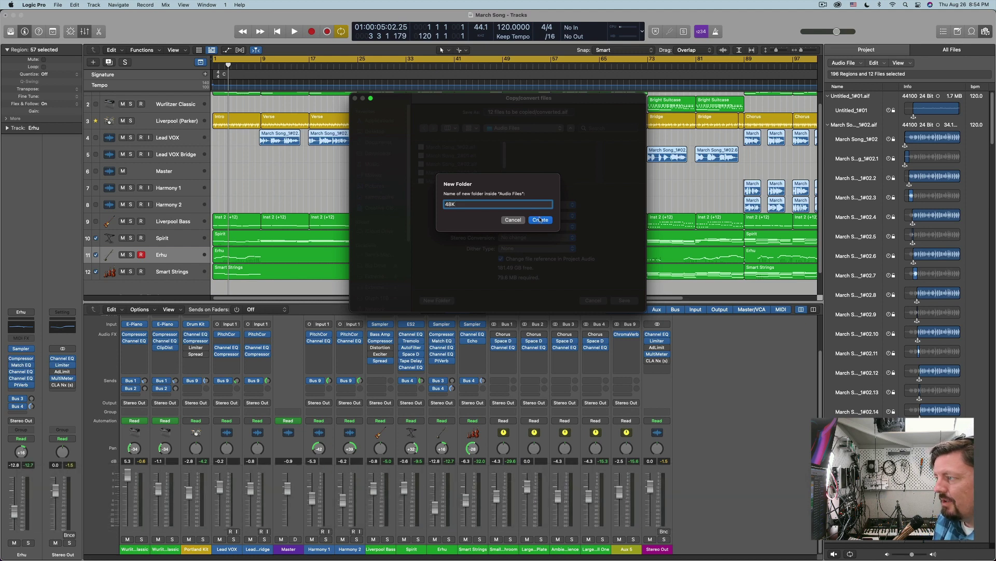
key("Return")
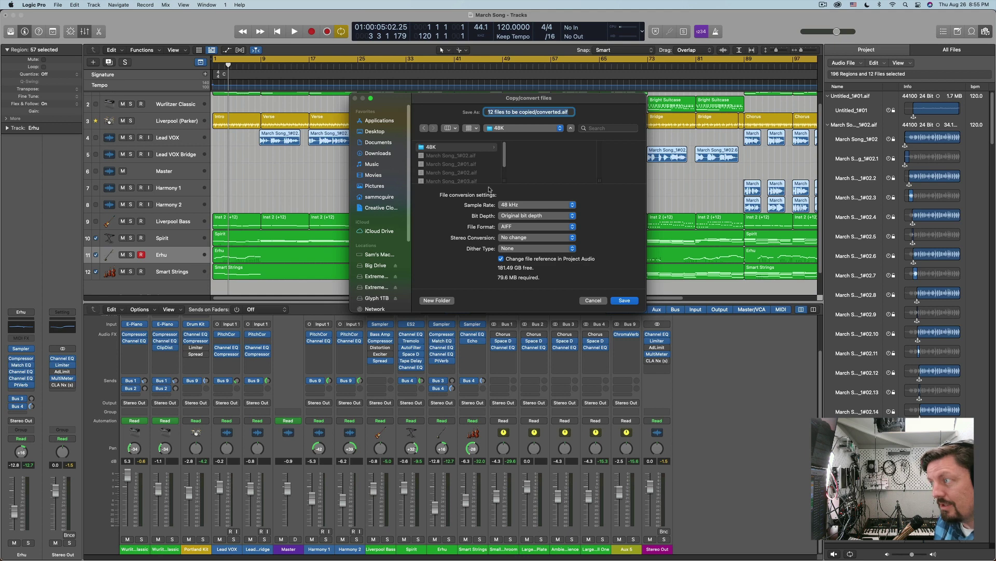
Step: Set the conversion sample rate to 48 kHz and update the file references in Project Audio
left_click(517, 206)
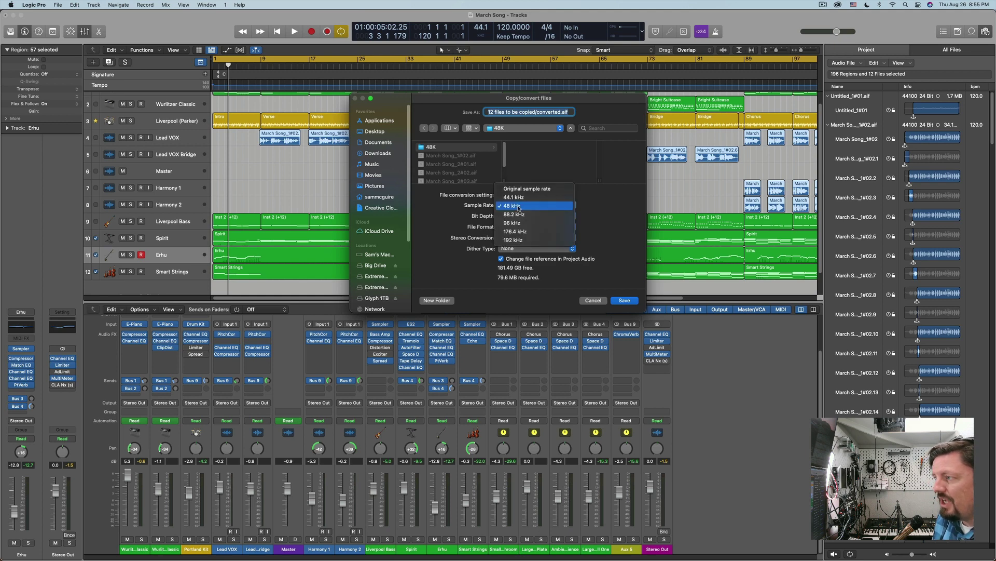
left_click(522, 206)
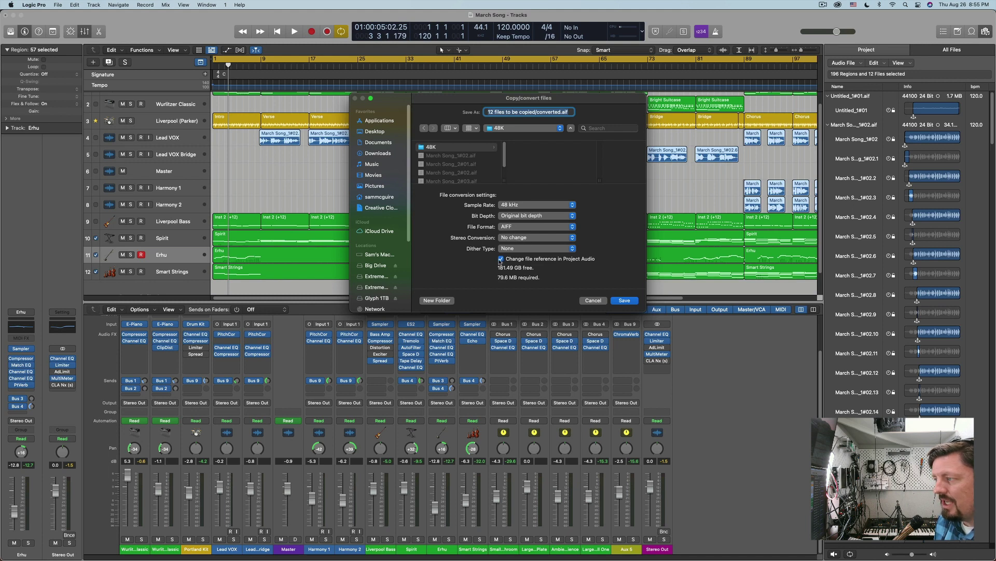
left_click(500, 259)
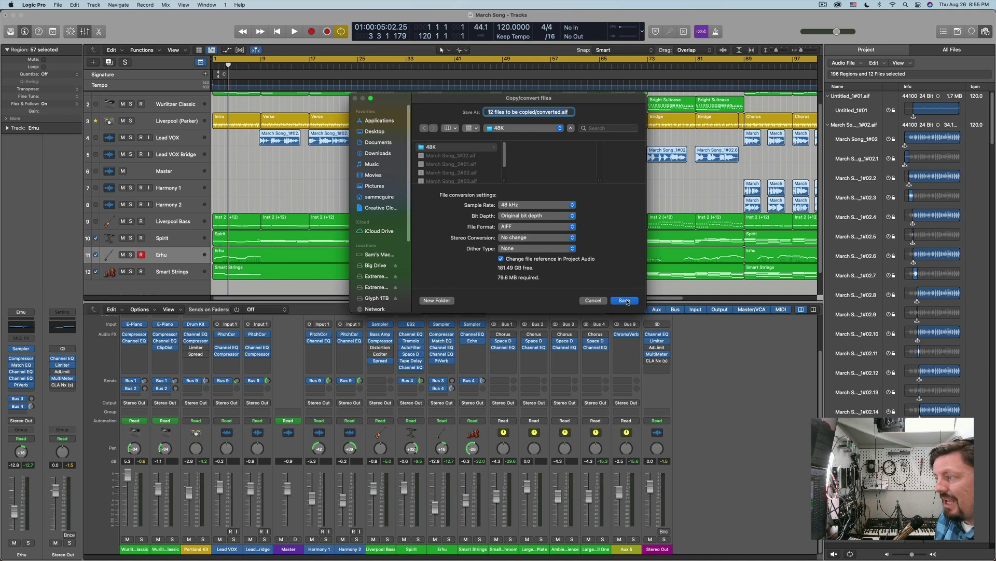
Step: Convert the files to 48 kHz, set the project sample rate to 48 kHz, and turn cycle off
left_click(624, 301)
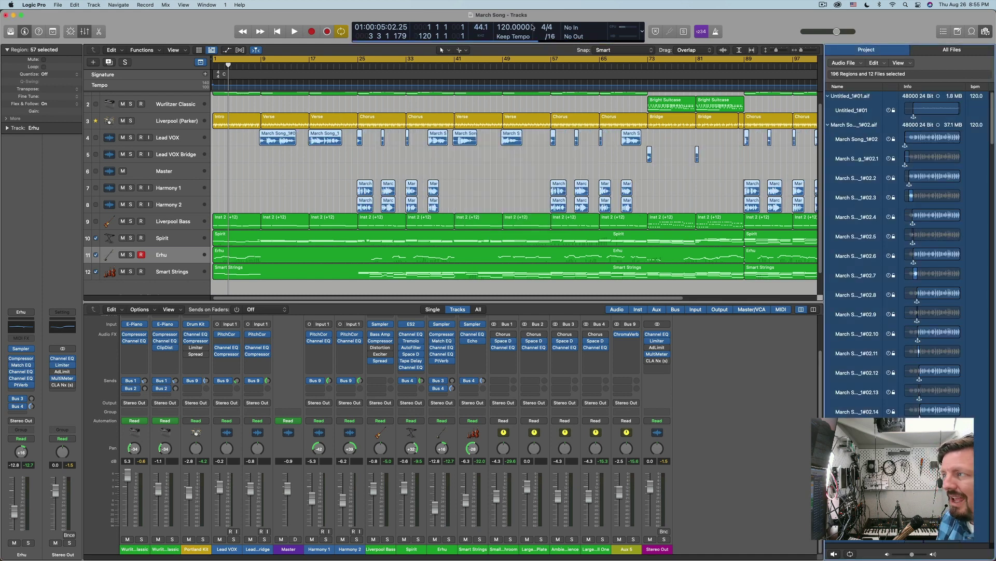
left_click(481, 29)
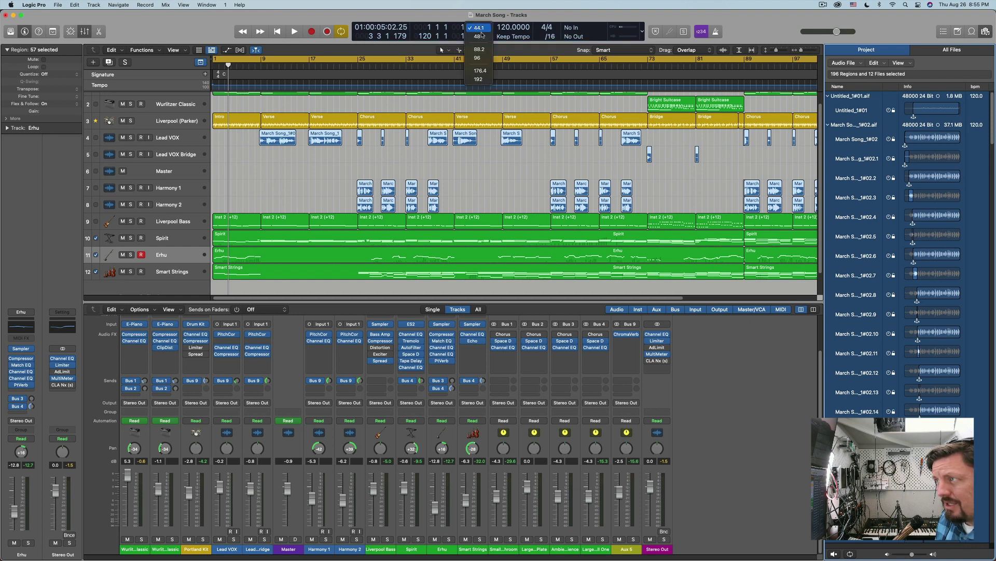
left_click(478, 36)
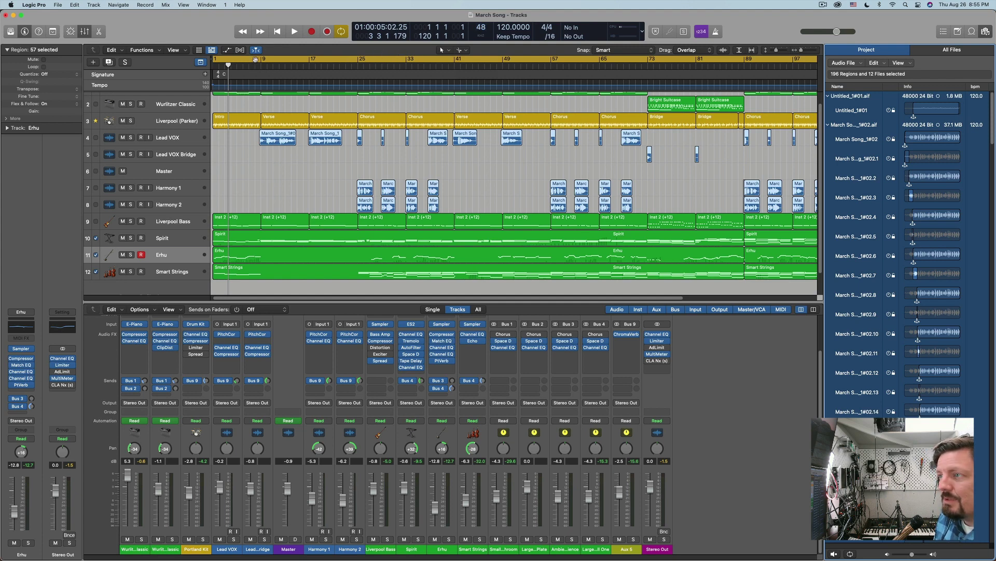
left_click(248, 60)
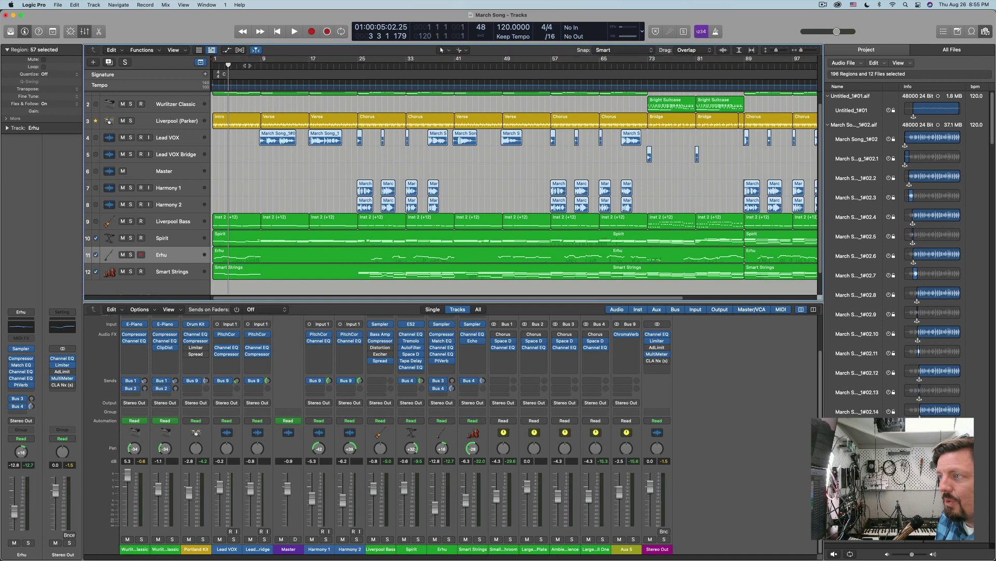
Step: Play the converted song briefly from around bar 5, then from bar 16, and stop near bar 32
left_click(248, 65)
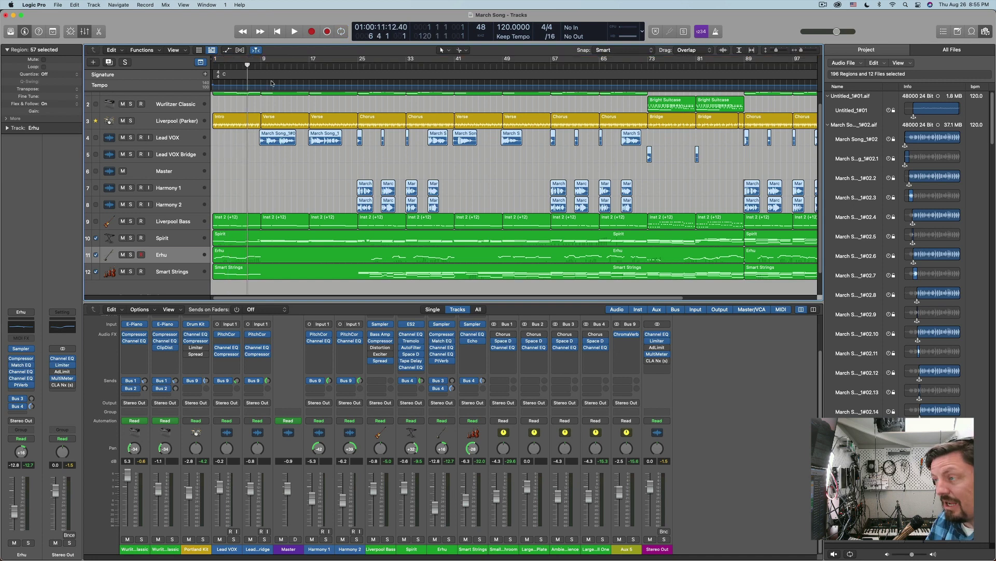
key("space")
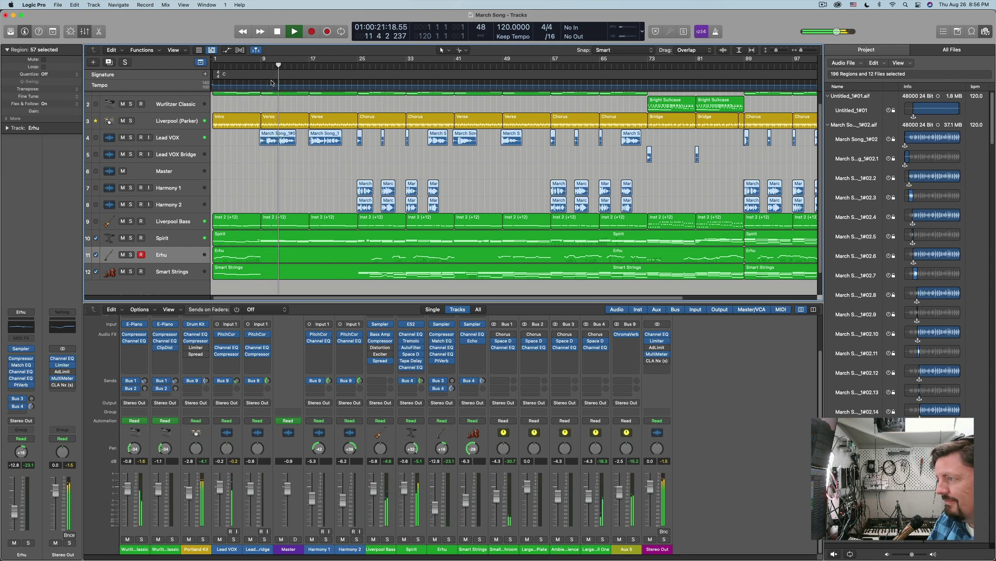
key("space")
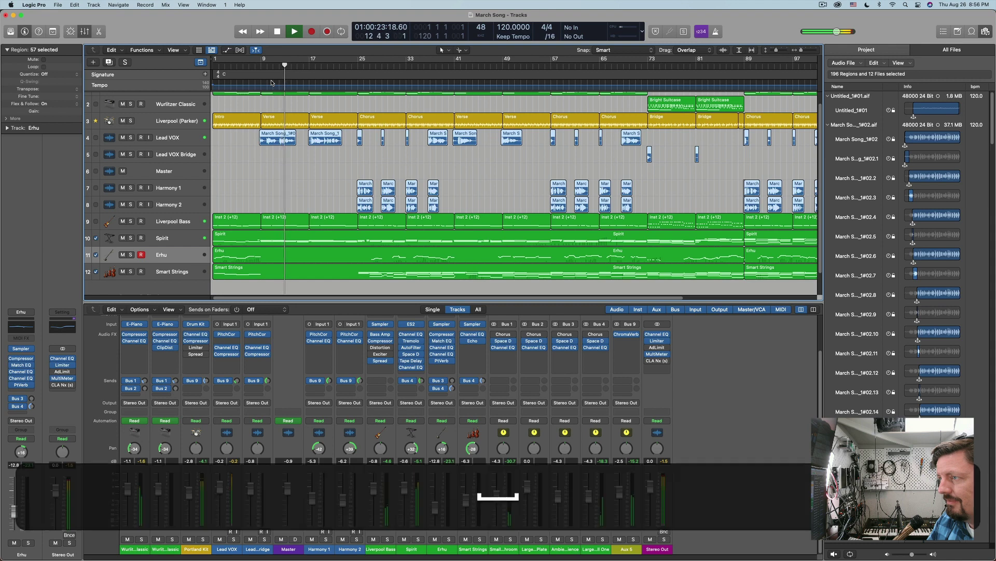
left_click(309, 65)
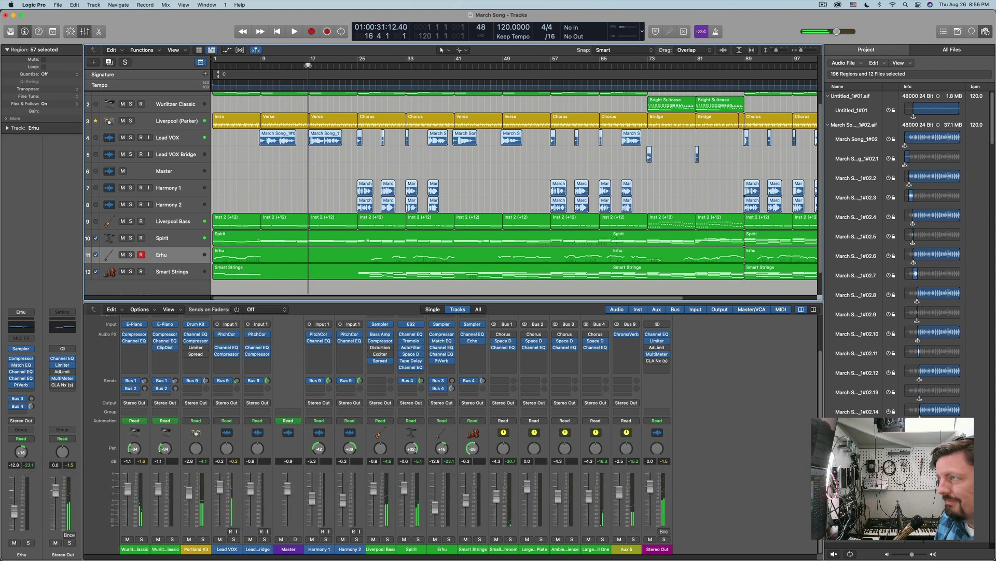
key("space")
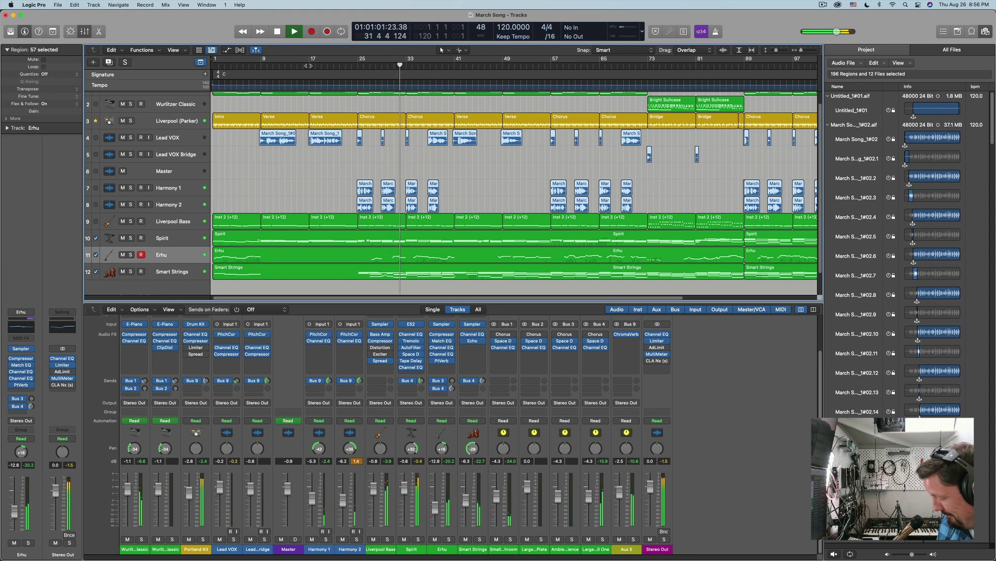
key("space")
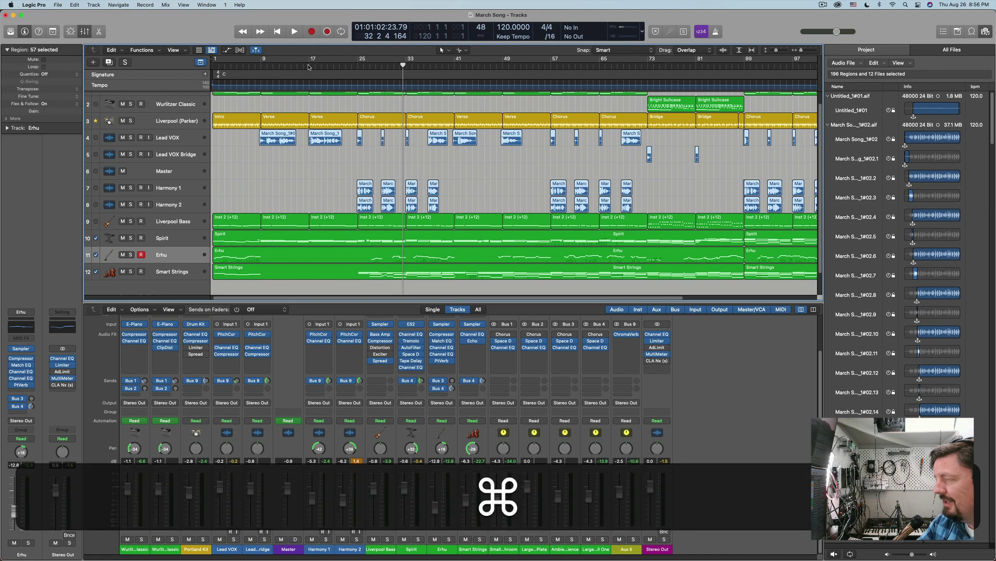
Step: Undo the last change and check the Undo History, which is empty
key("super+z")
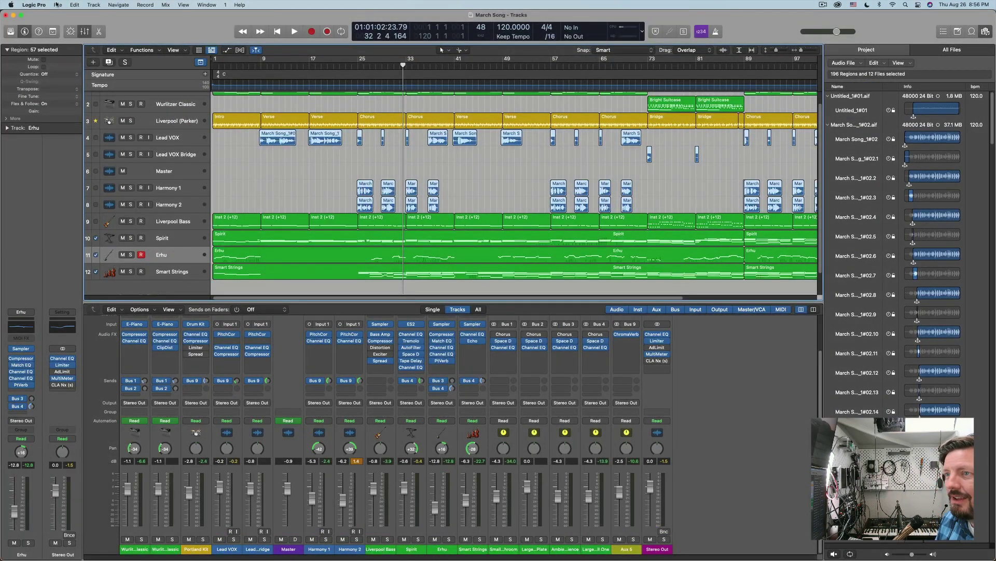
left_click(58, 5)
mouse_move(75, 5)
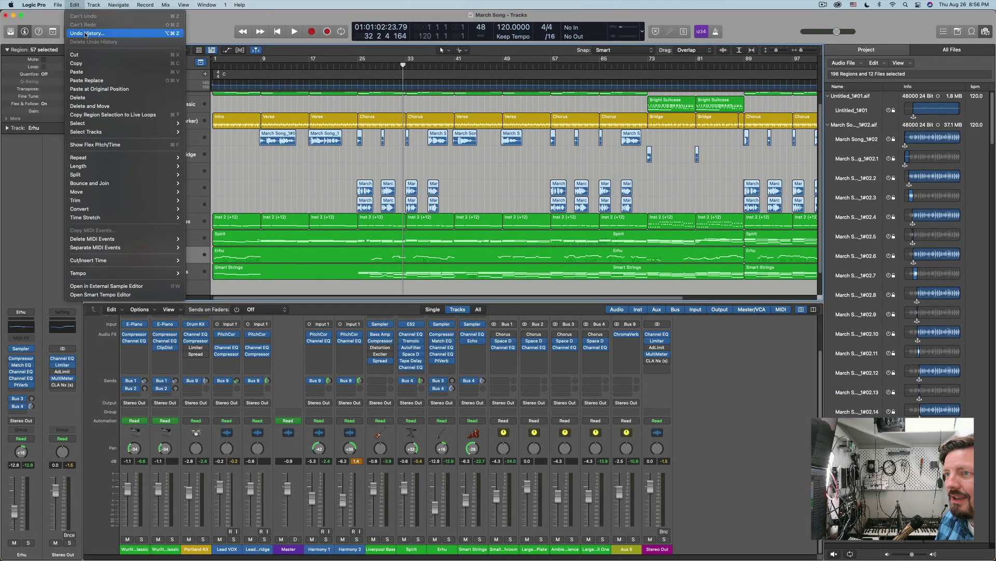
left_click(86, 34)
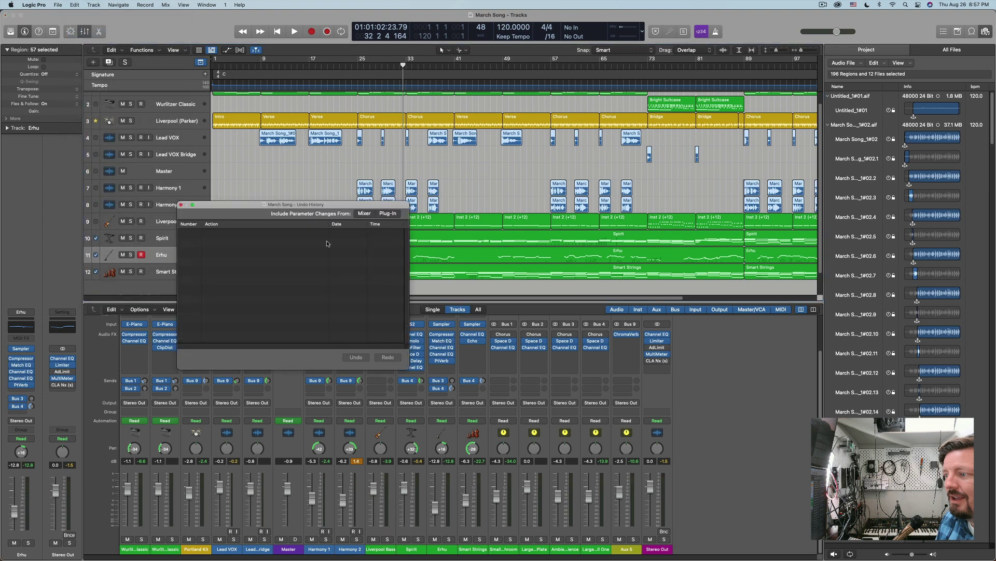
left_click(181, 205)
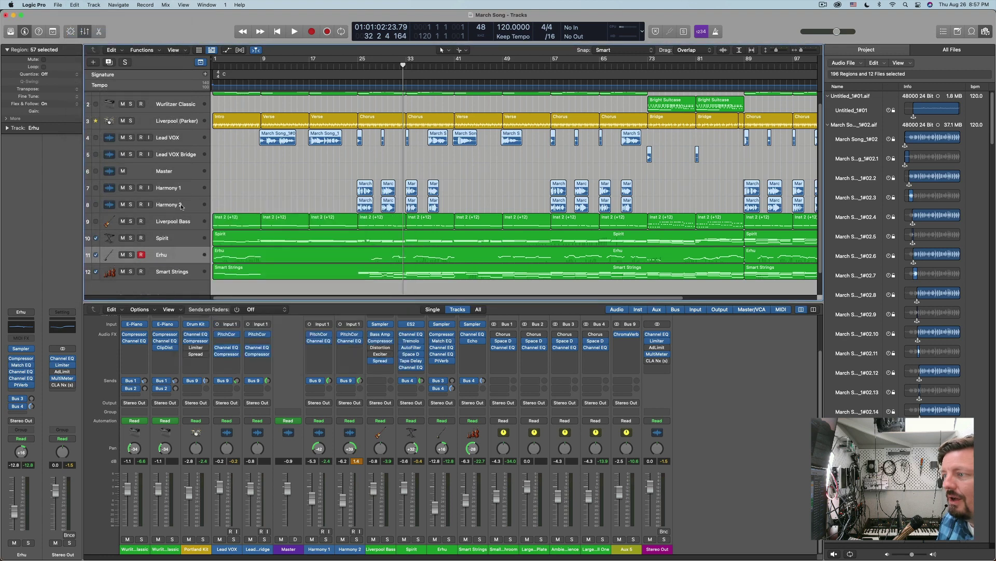
Step: Close the March Song project without saving
left_click(57, 5)
left_click(66, 63)
left_click(492, 216)
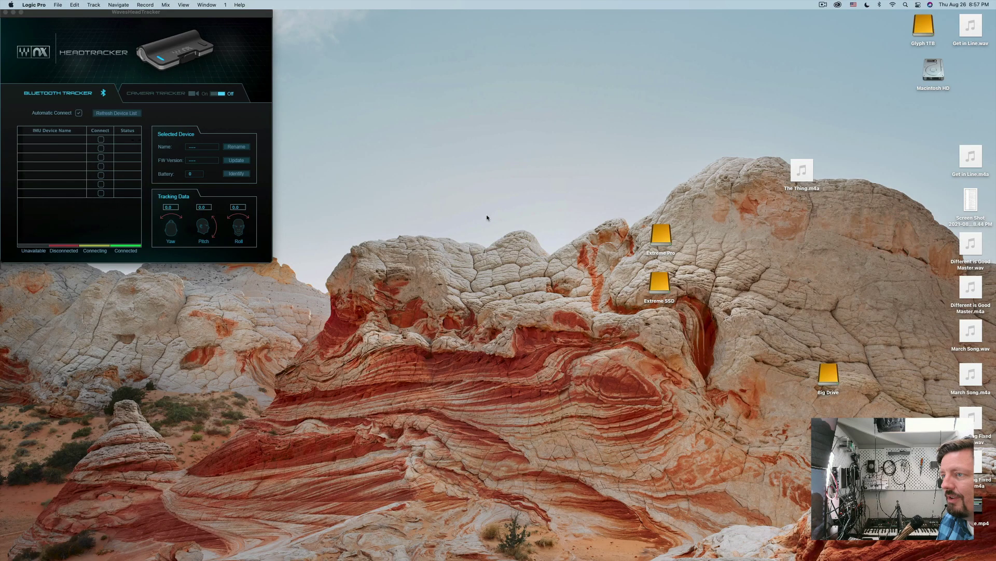
Step: Reopen March Song from the File menu's Open Recent list
left_click(58, 5)
mouse_move(83, 41)
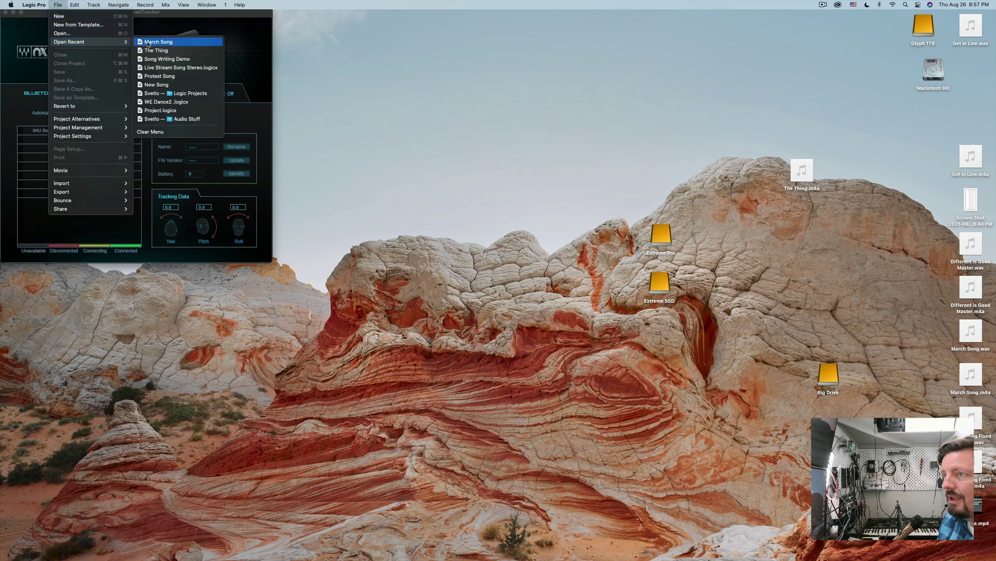
left_click(148, 43)
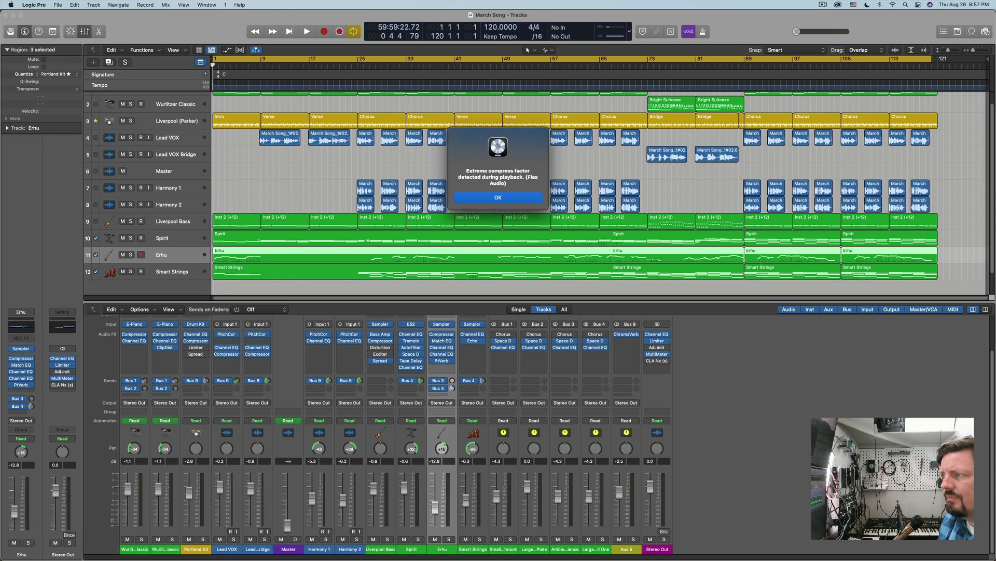
Step: Dismiss the Flex Audio warning, start playback, and switch cycle mode off
left_click(483, 198)
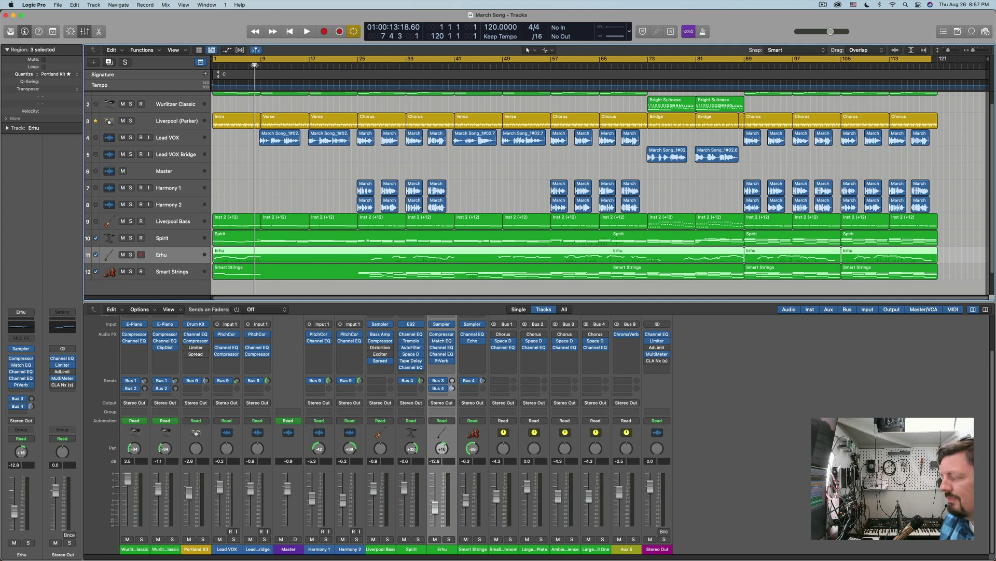
key("space")
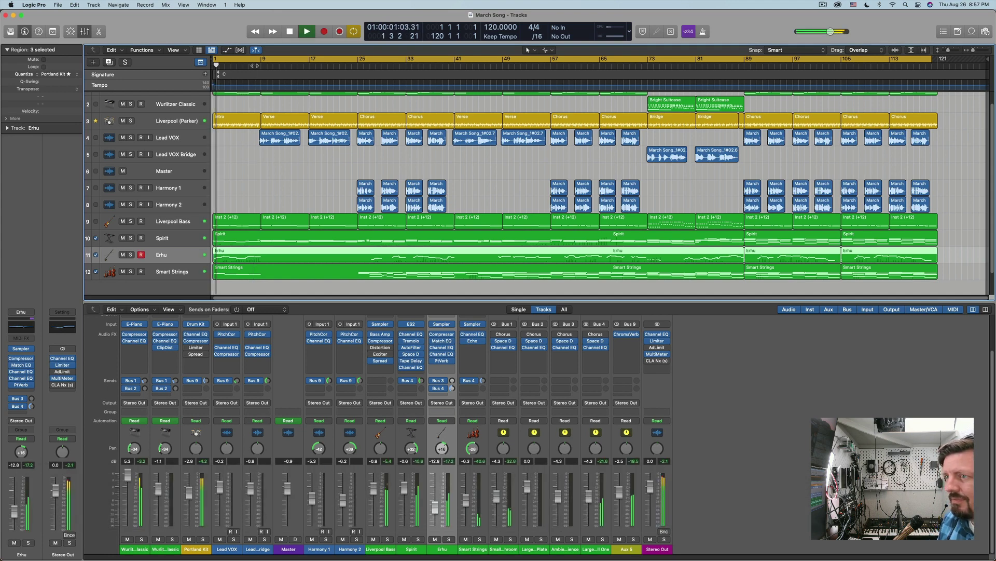
key("c")
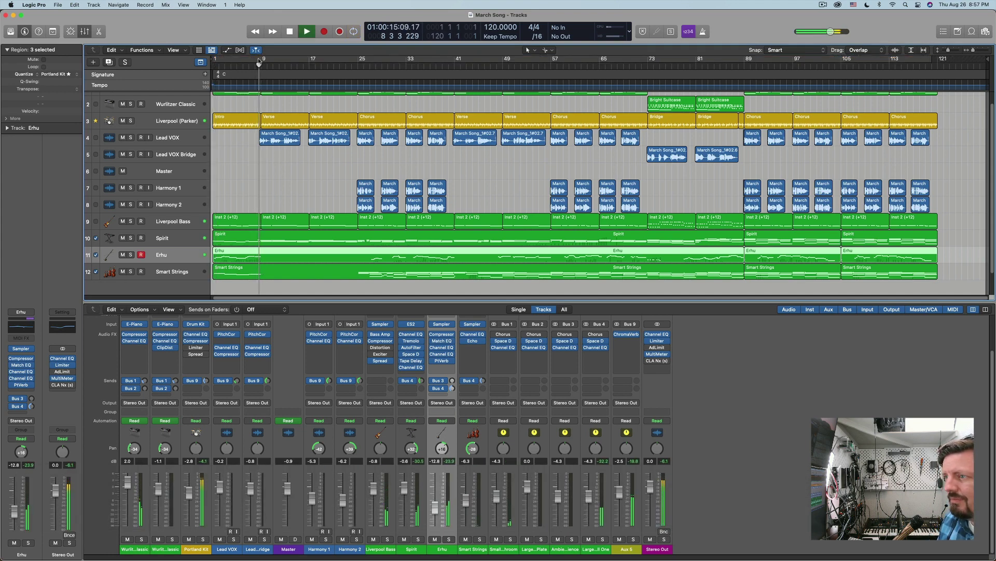